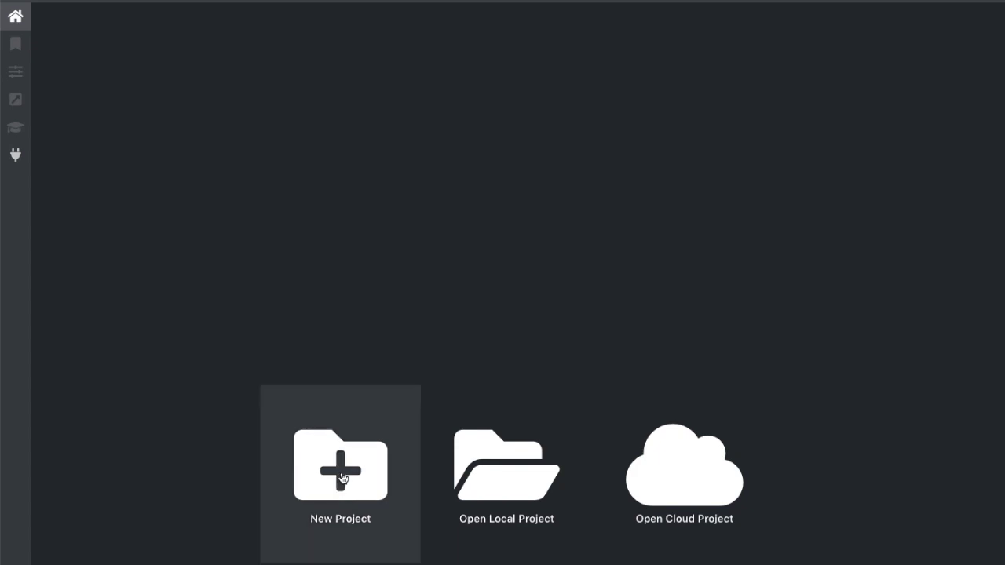
Step: Create a new VoTT project and enter 'Sheeps' as its display name
left_click(341, 475)
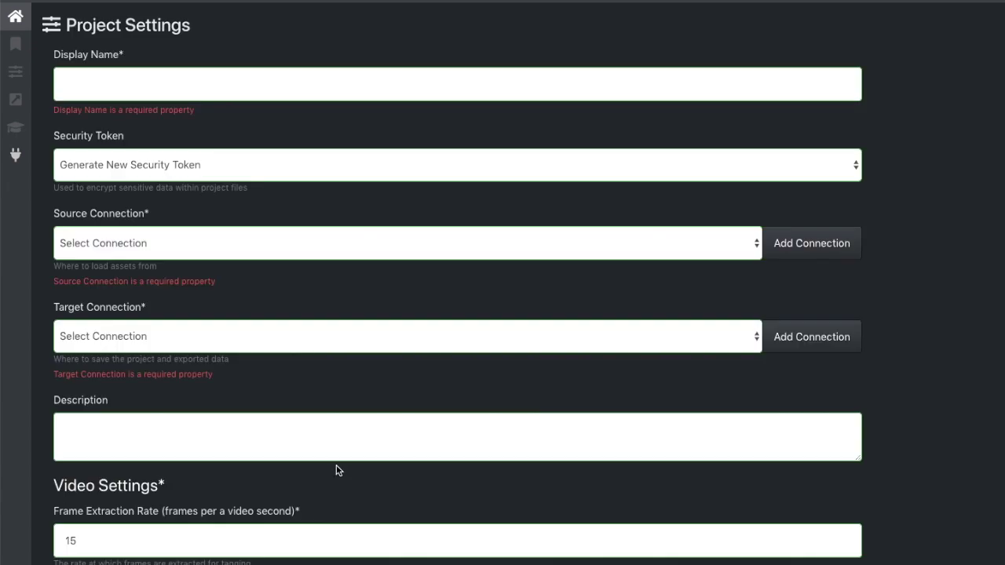
left_click(117, 89)
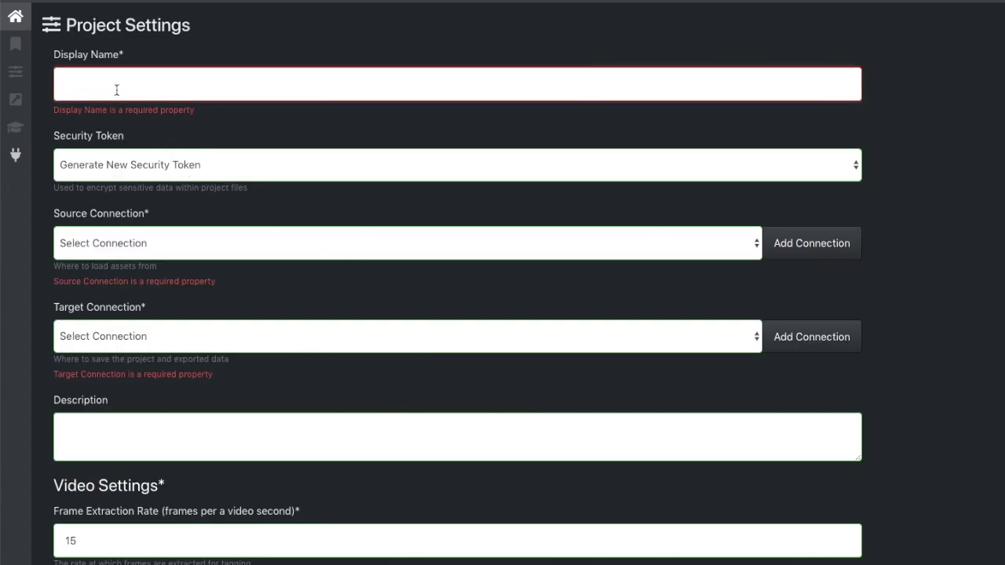
type("Sheep")
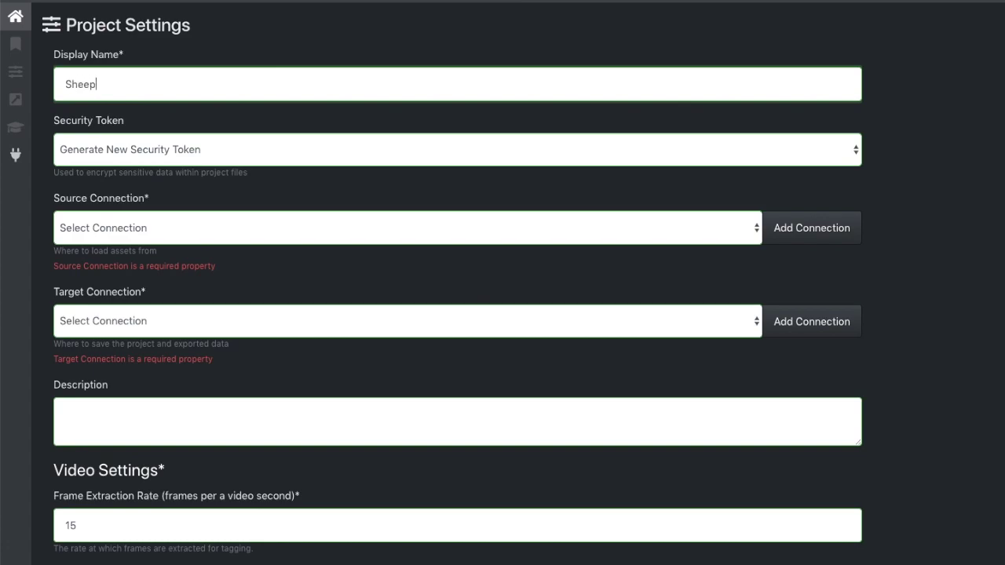
type("s")
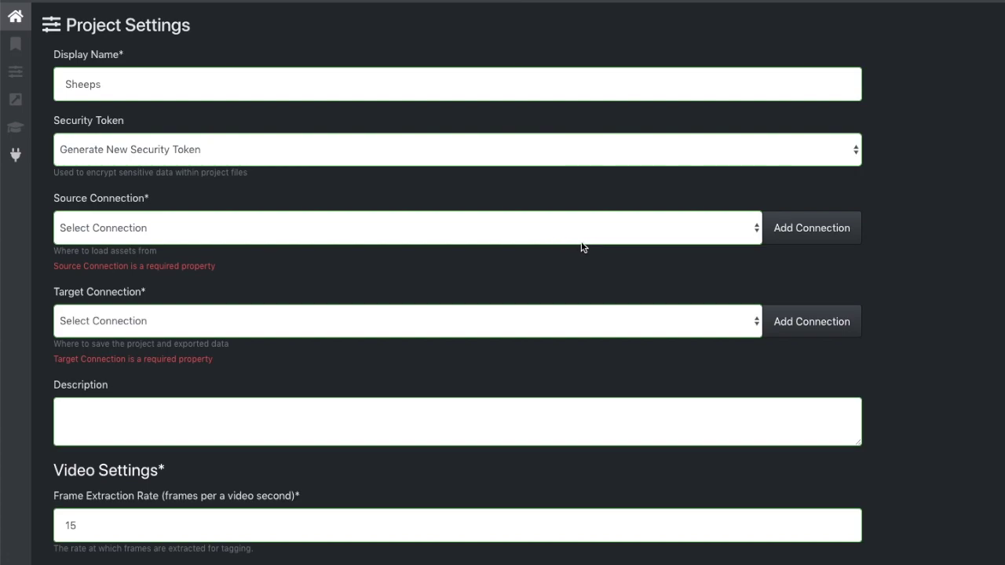
Step: Add a connection named 'Sheep images' using the Local File System provider
left_click(796, 230)
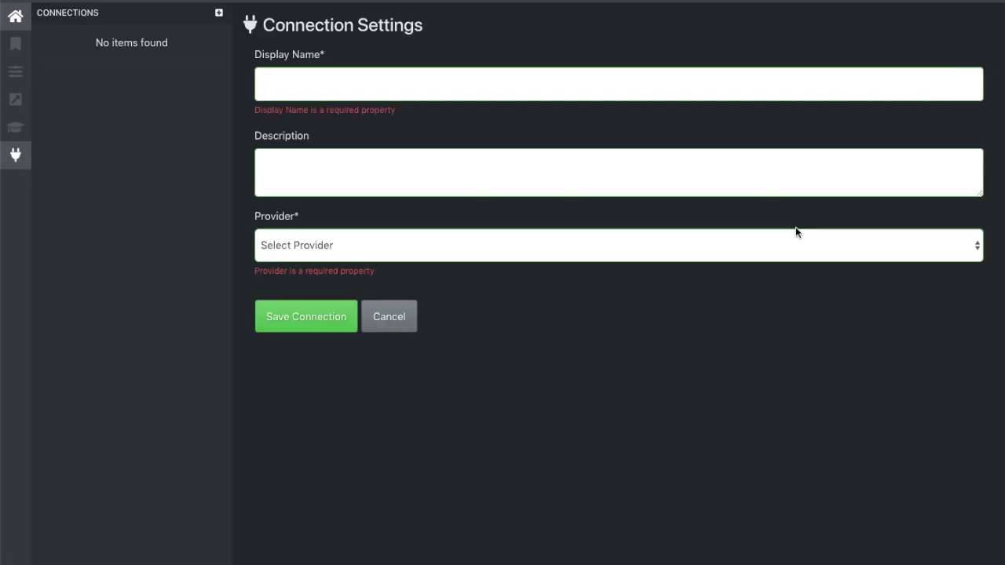
left_click(346, 89)
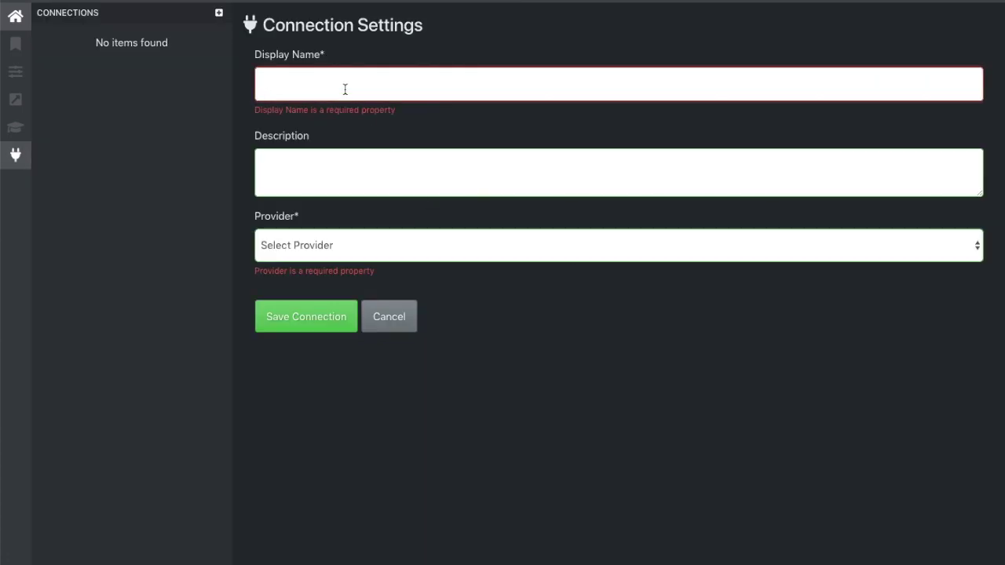
type("She")
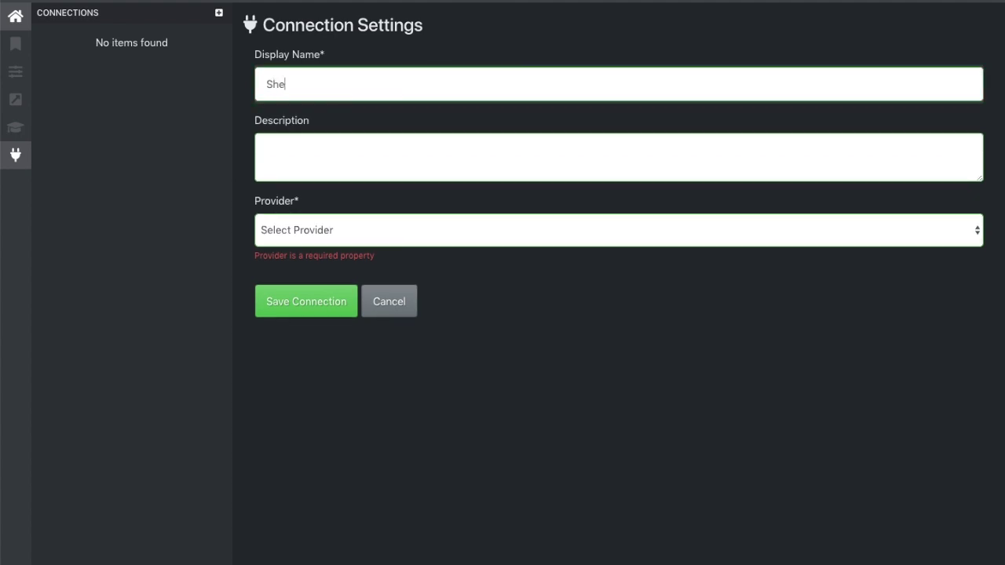
type("ep images")
left_click(363, 231)
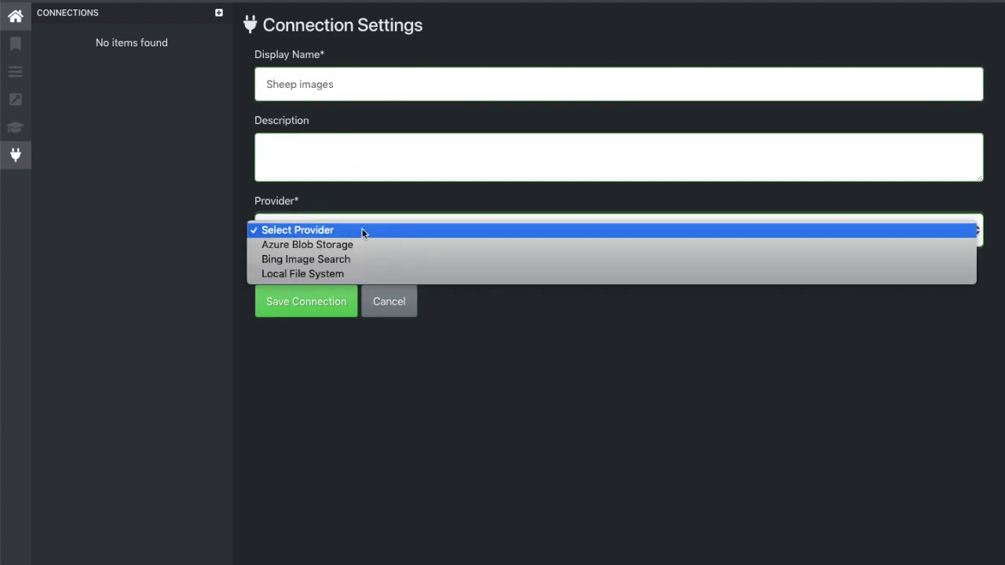
left_click(359, 274)
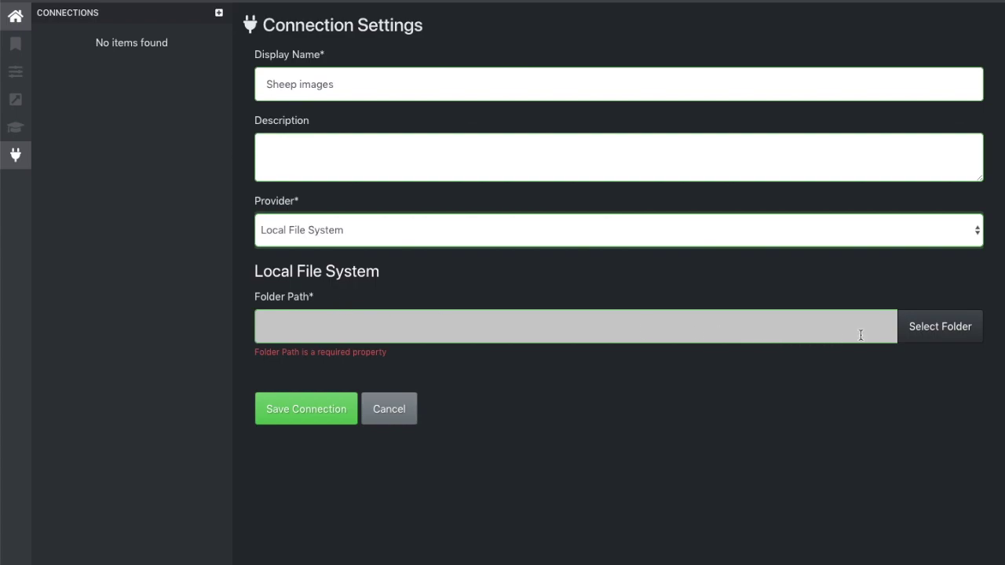
Step: Point the connection's folder path at the sheep detector images folder
left_click(928, 334)
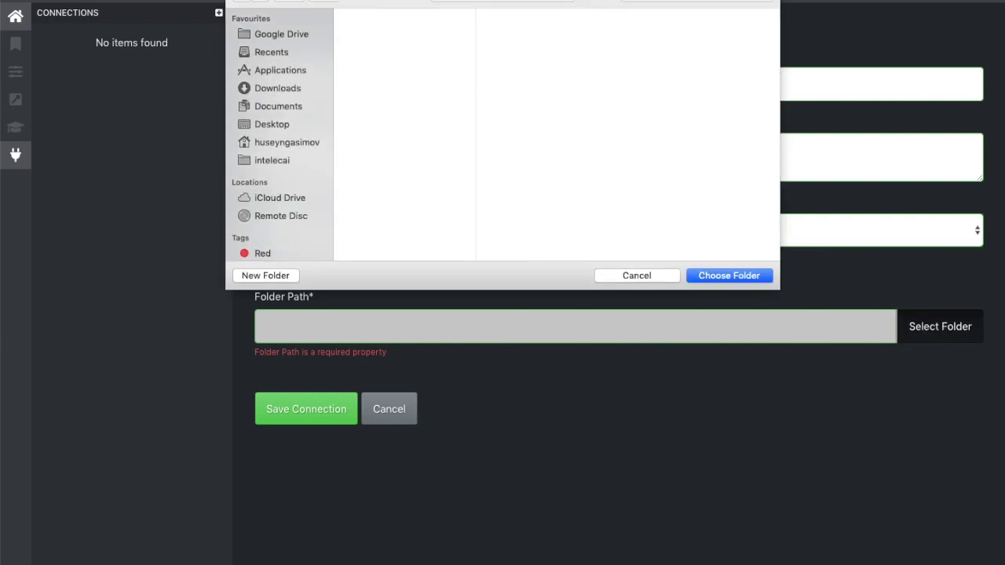
left_click(503, 2)
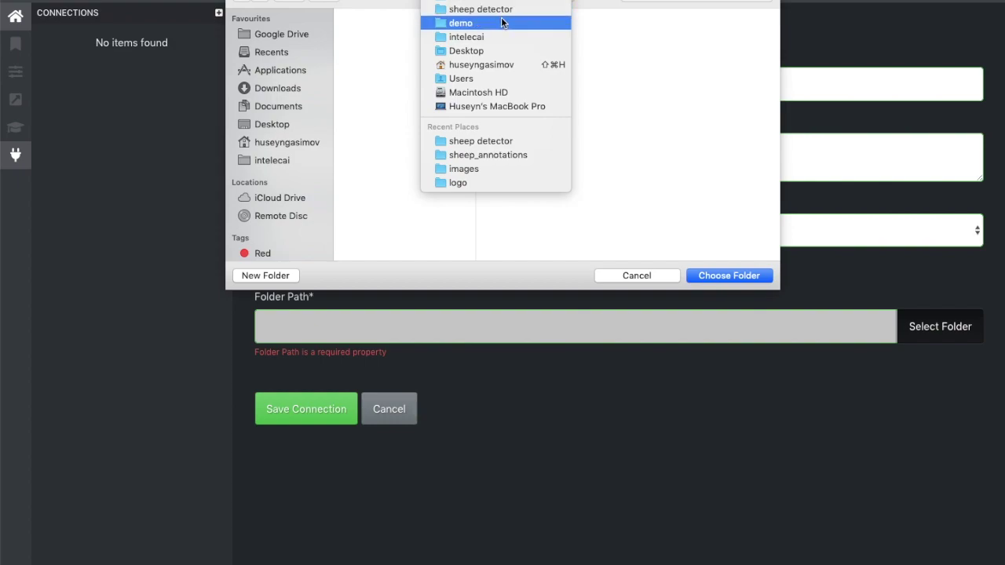
left_click(503, 9)
left_click(746, 276)
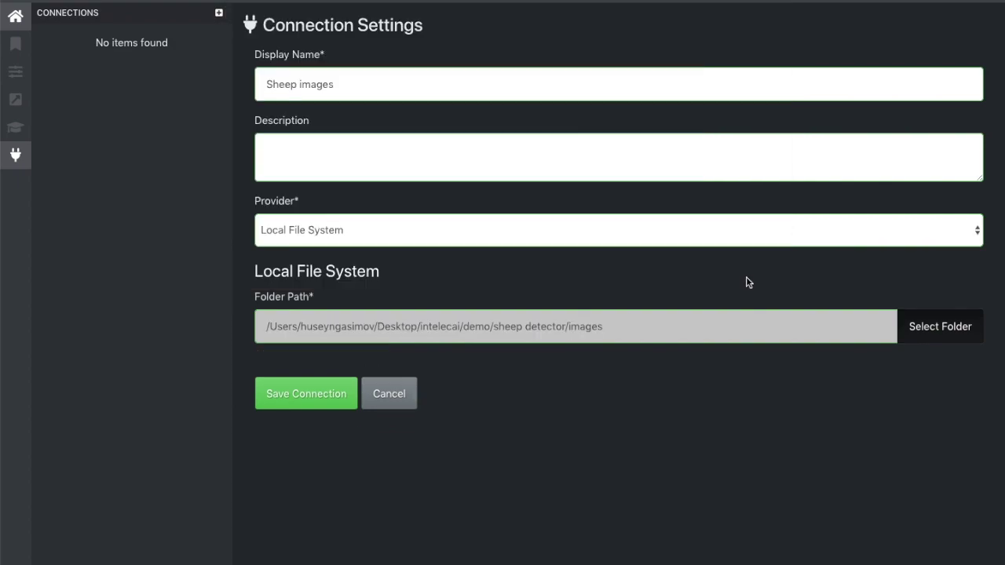
Step: Save the Sheep images connection, make it the source, and start a target connection
left_click(311, 406)
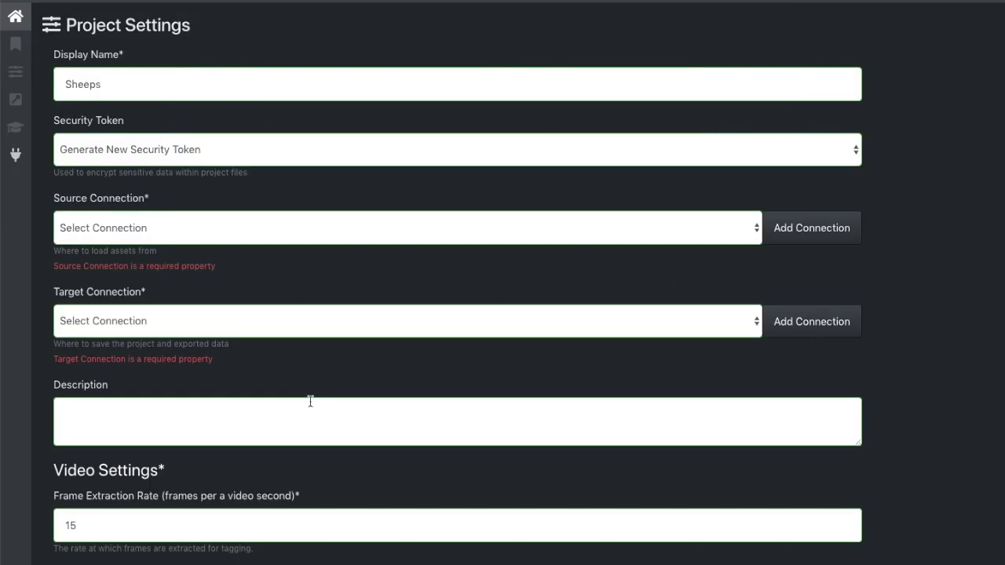
left_click(218, 233)
left_click(220, 245)
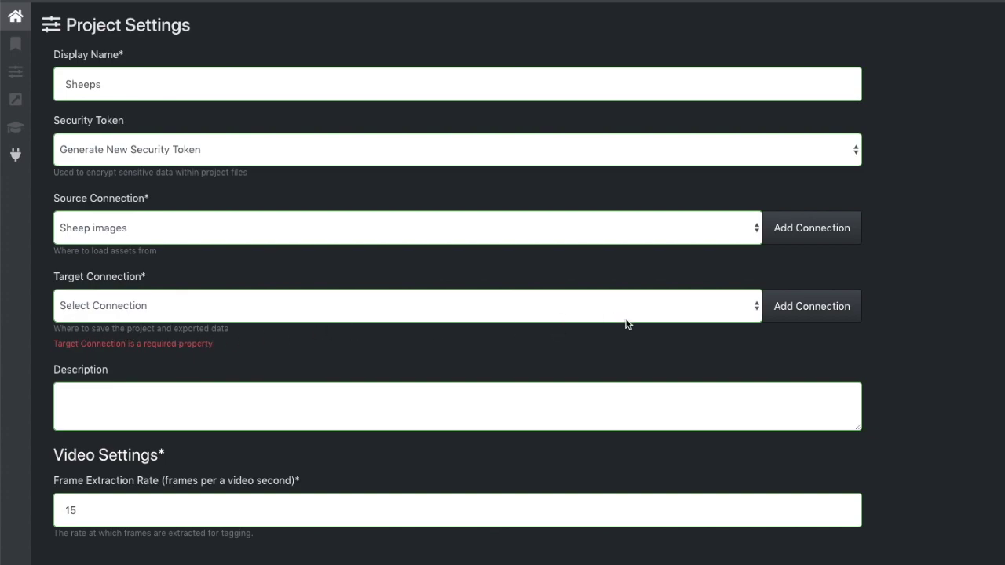
left_click(798, 313)
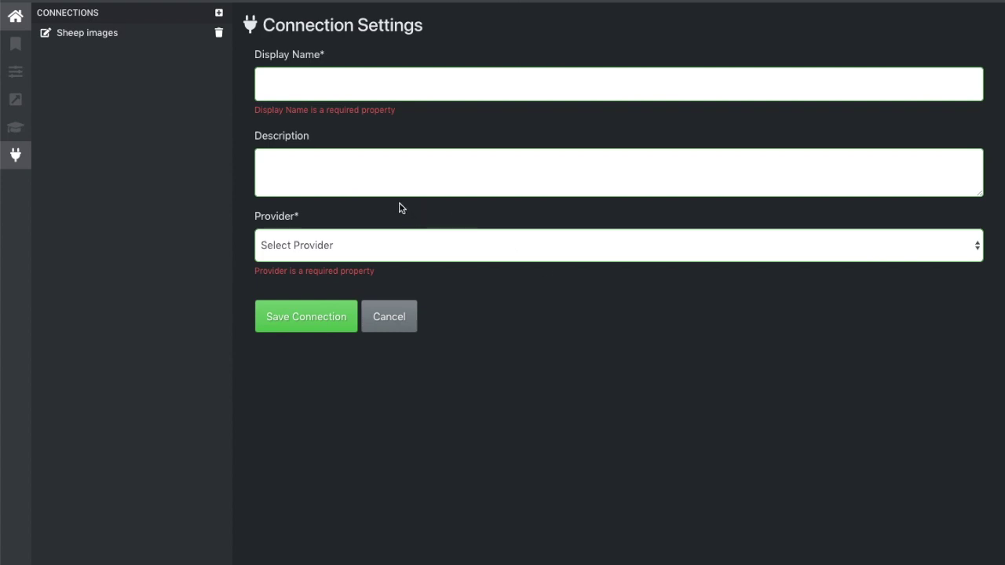
Step: Name the new connection 'Sheep annotations' with the Local File System provider
left_click(327, 89)
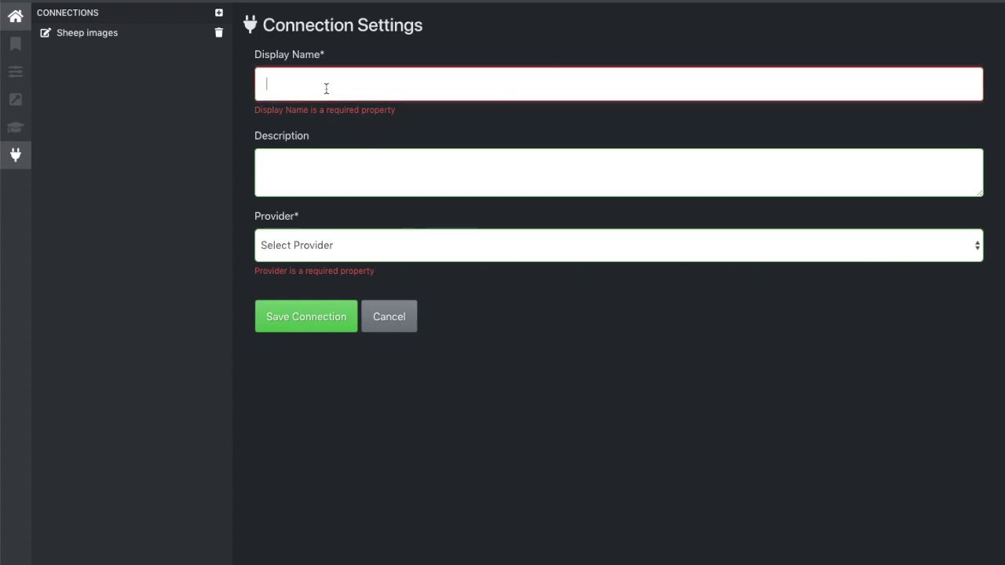
type("Sheep")
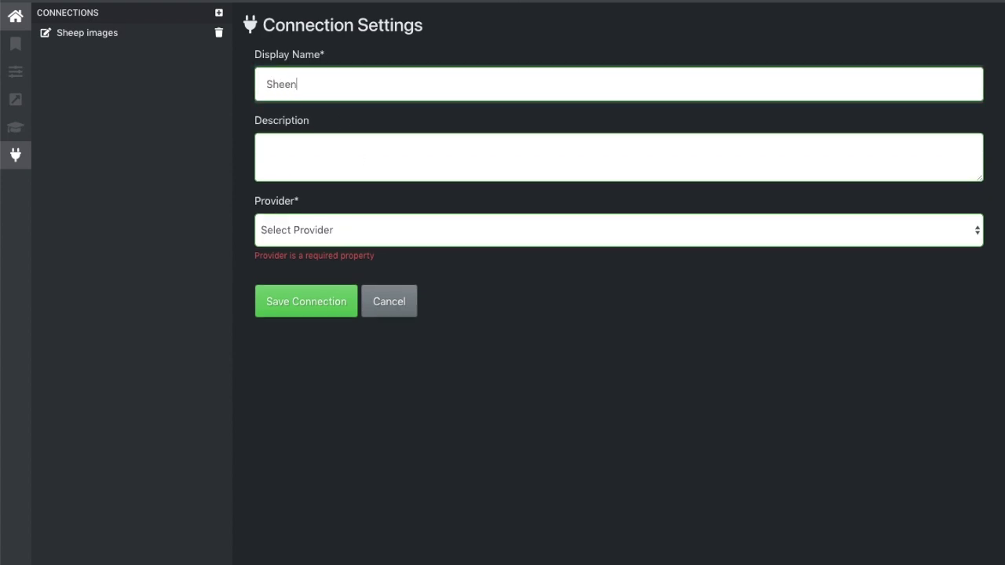
key("BackSpace")
type("p annotations")
left_click(393, 228)
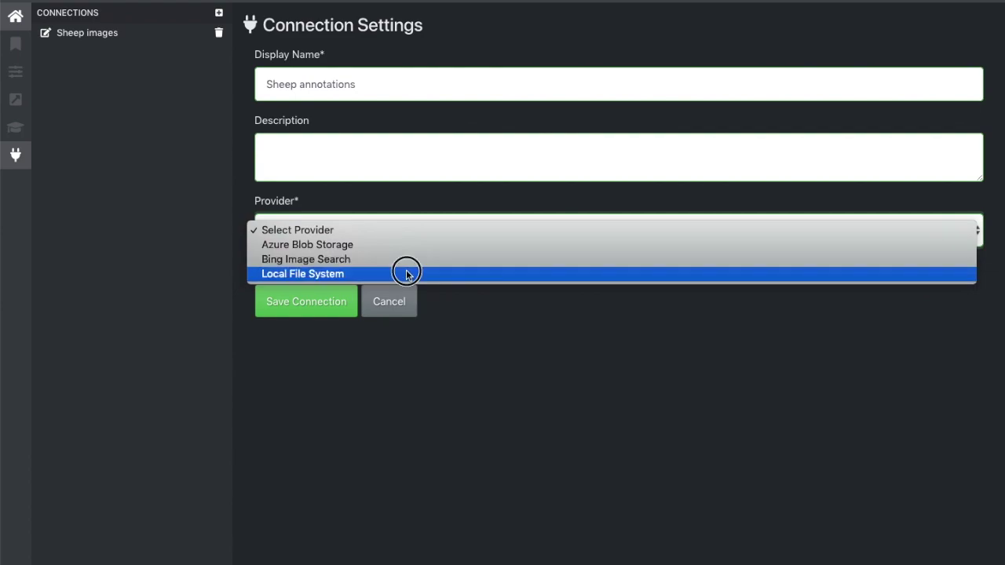
left_click(404, 273)
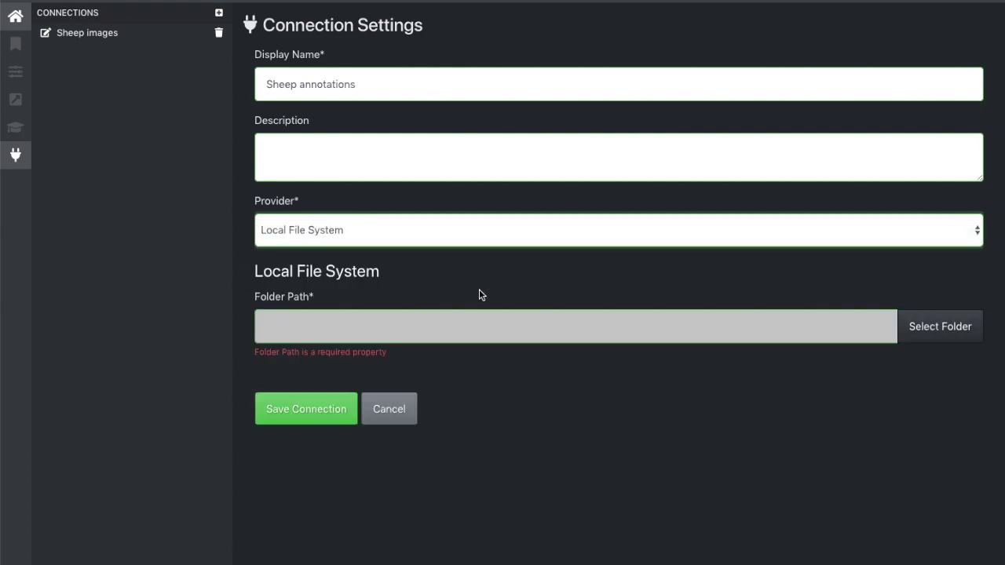
Step: Point it at the sheep_annotations folder and save the connection
left_click(940, 326)
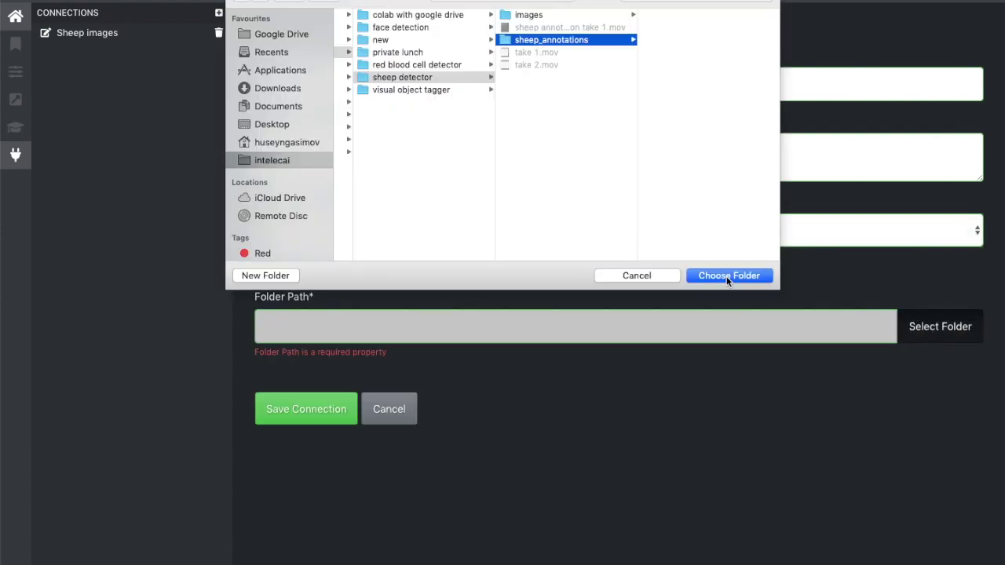
left_click(726, 276)
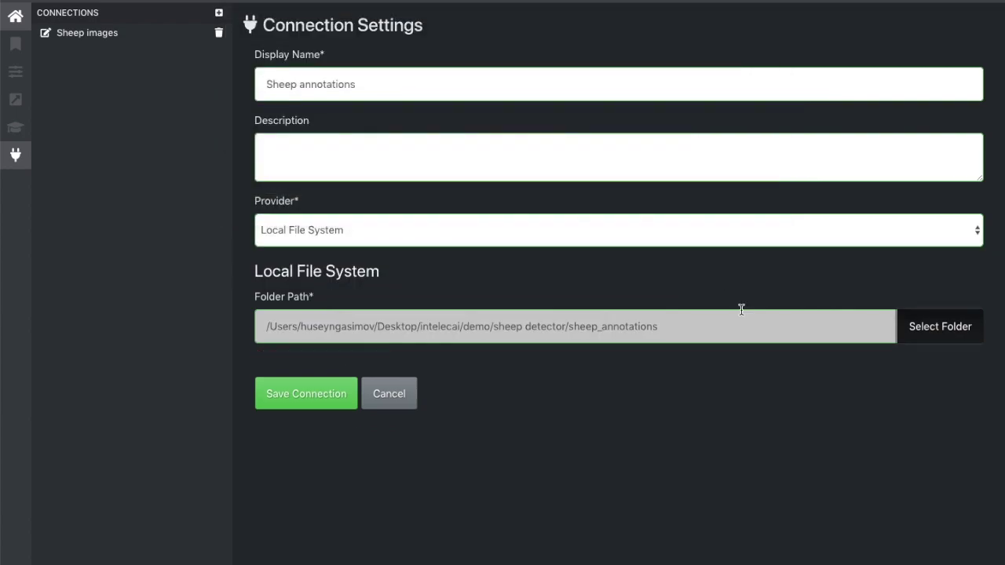
left_click(303, 388)
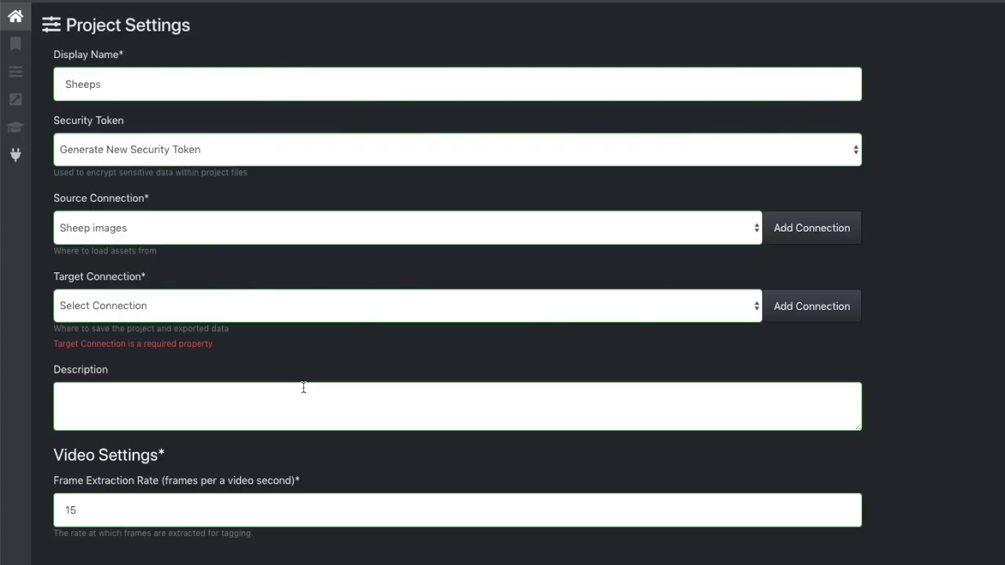
Step: Set Sheep annotations as the project's target connection
left_click(495, 316)
left_click(485, 319)
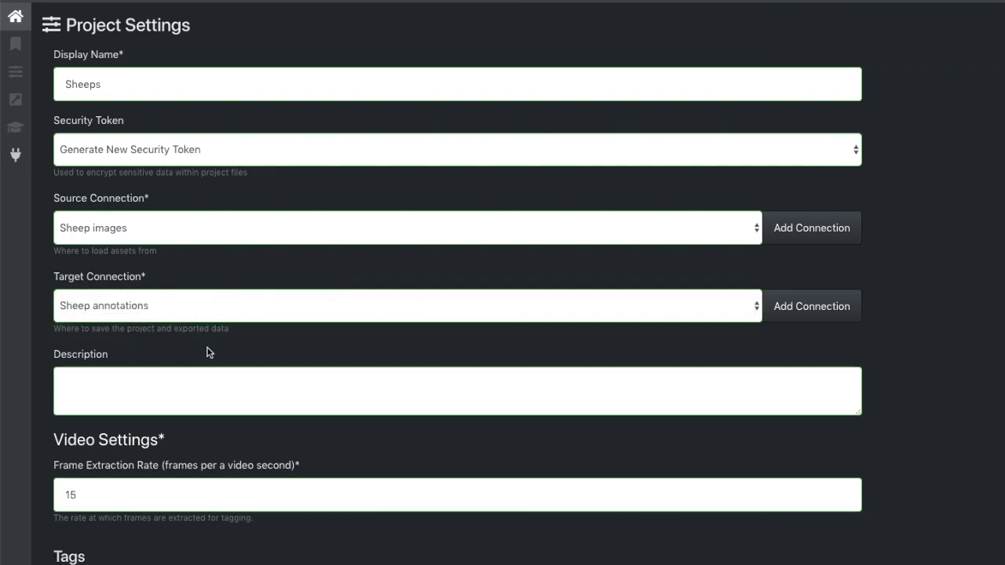
scroll(118, 446, "down", 1)
scroll(78, 442, "down", 2)
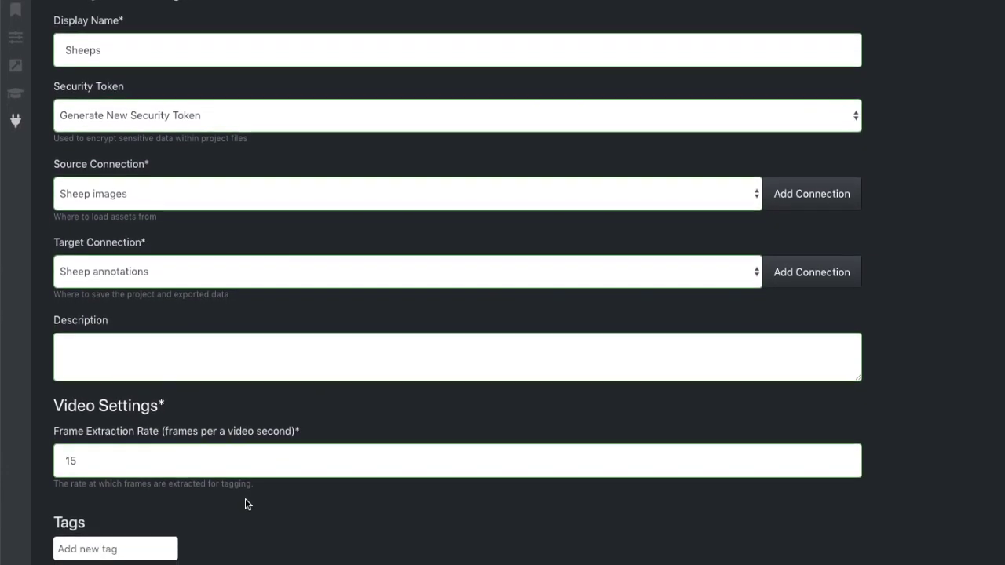
scroll(245, 504, "down", 2)
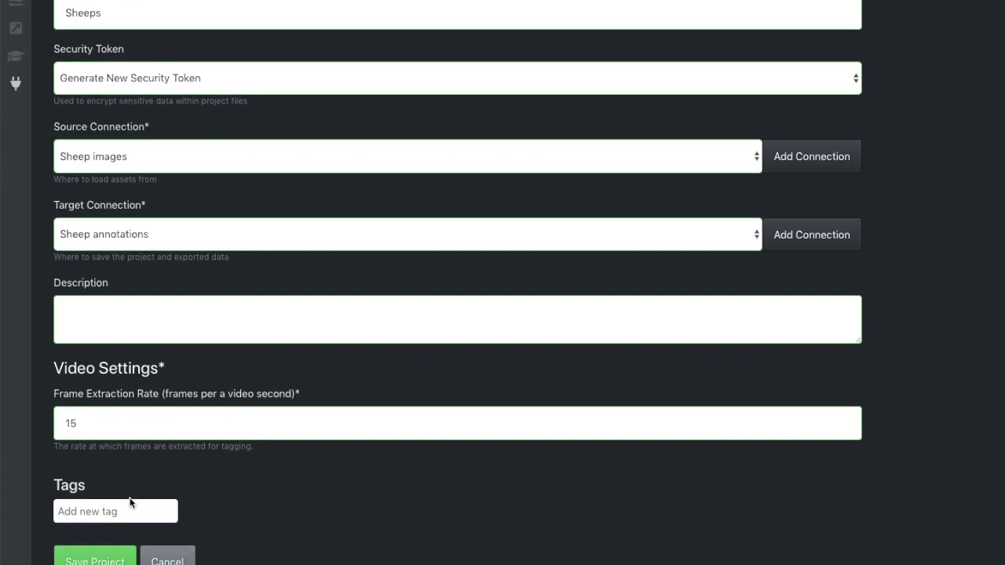
scroll(130, 503, "down", 2)
Step: Add a 'sheep' tag to the project
left_click(136, 482)
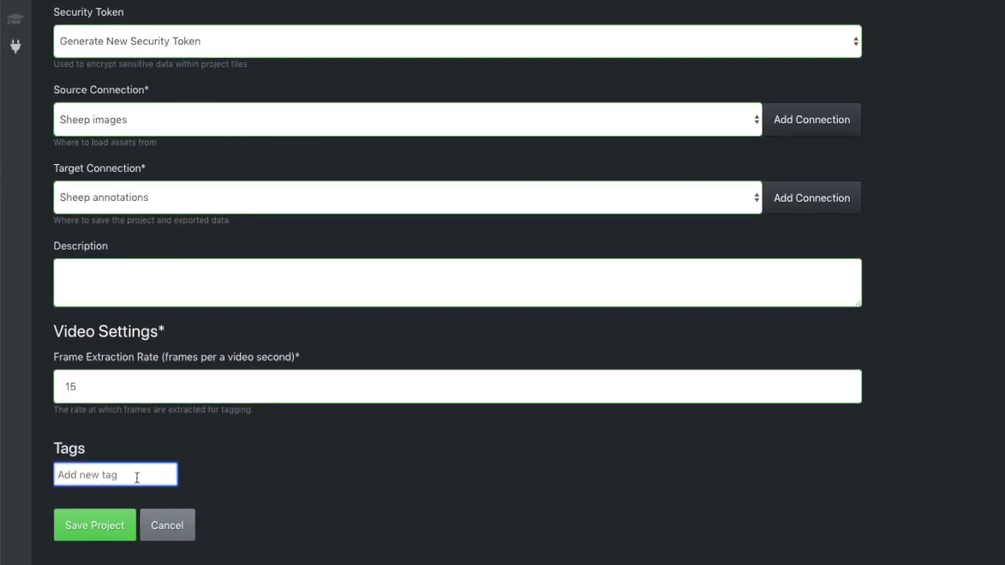
type("sheep")
key("Return")
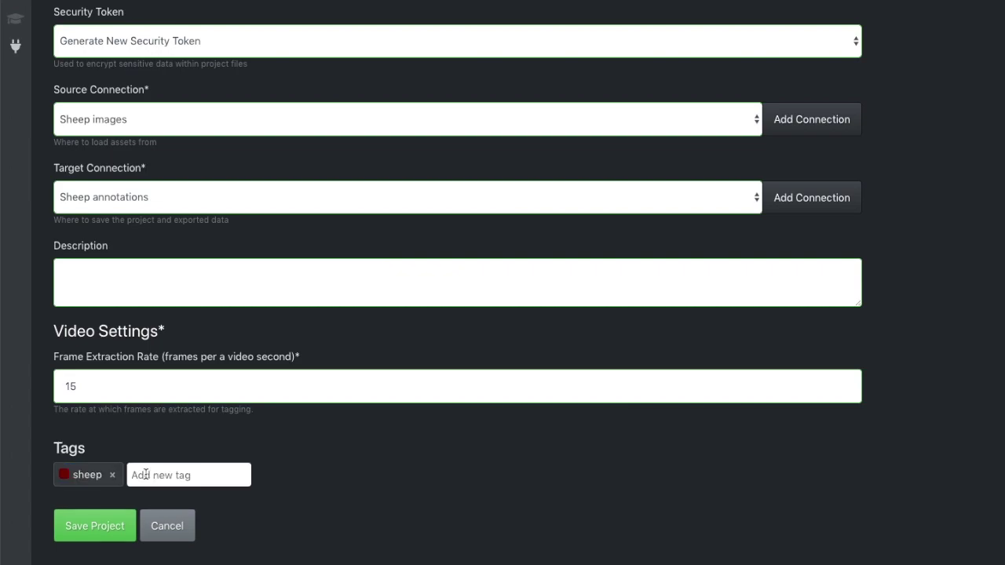
Step: Save the Sheeps project settings to open the tagging editor
left_click(94, 536)
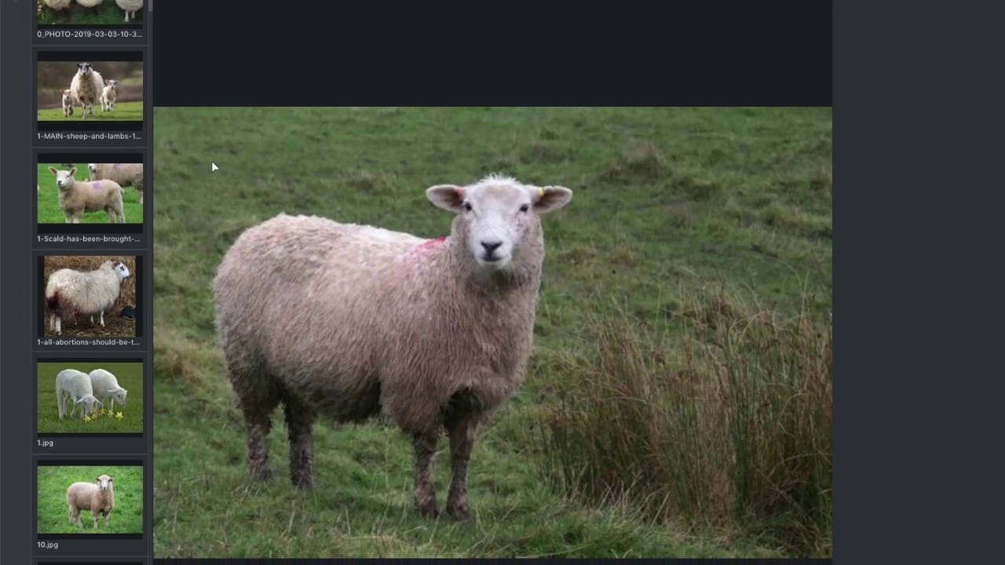
Step: Box the standing sheep in the first image, tag it sheep, and go to the fence image
left_click_drag(212, 162, 580, 527)
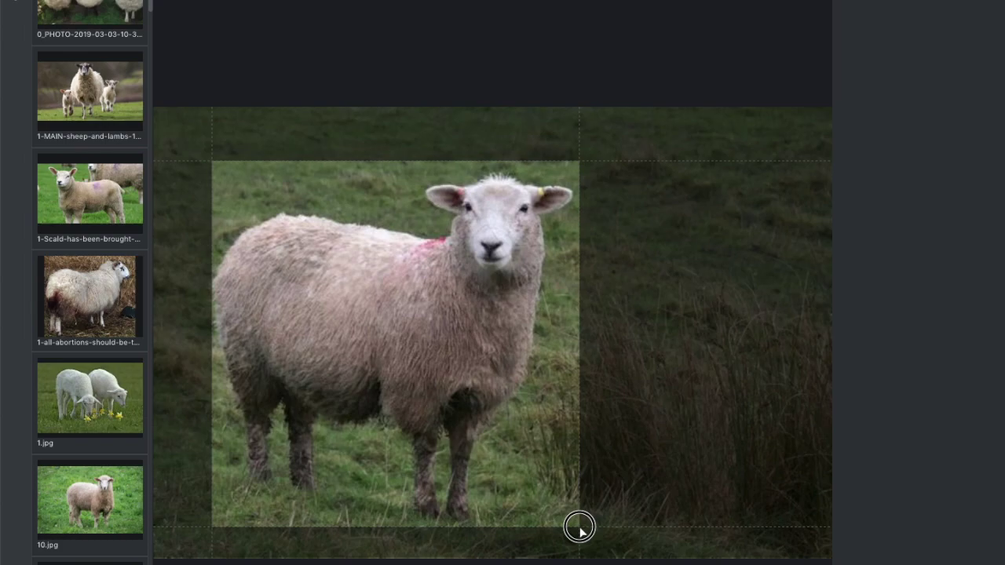
left_click_drag(580, 527, 580, 526)
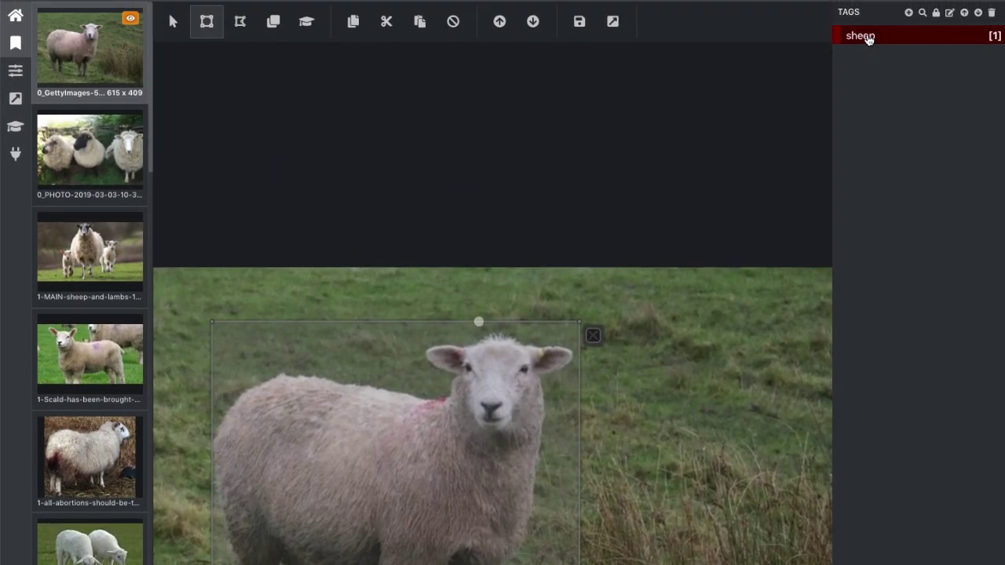
left_click(868, 40)
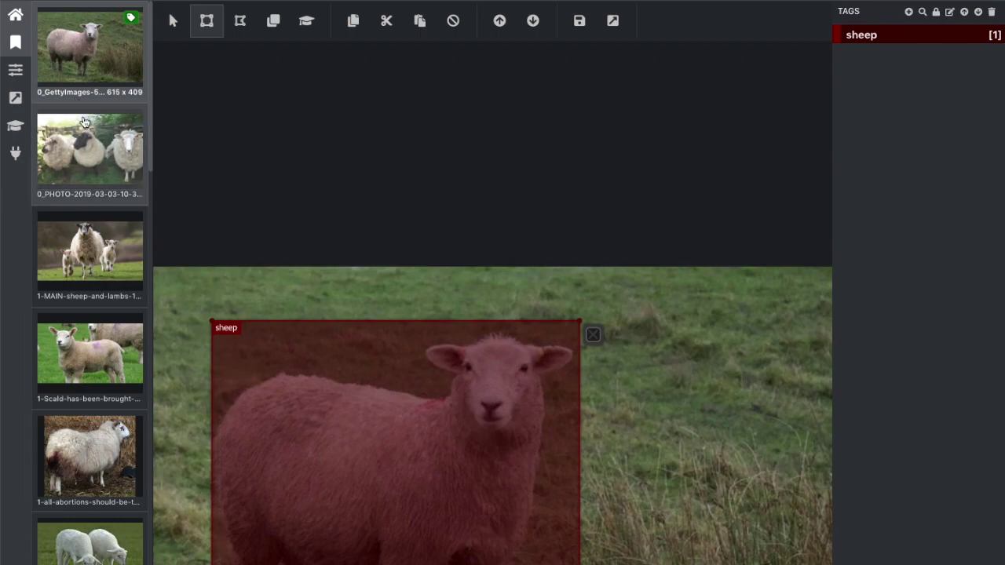
left_click(85, 137)
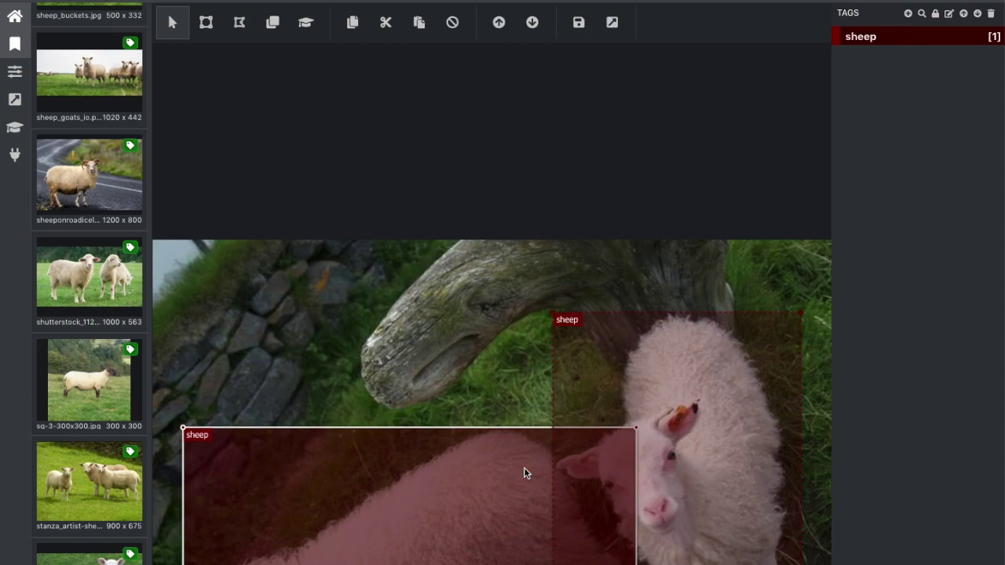
Step: Deselect the lower sheep box on the lamb image
left_click(523, 467)
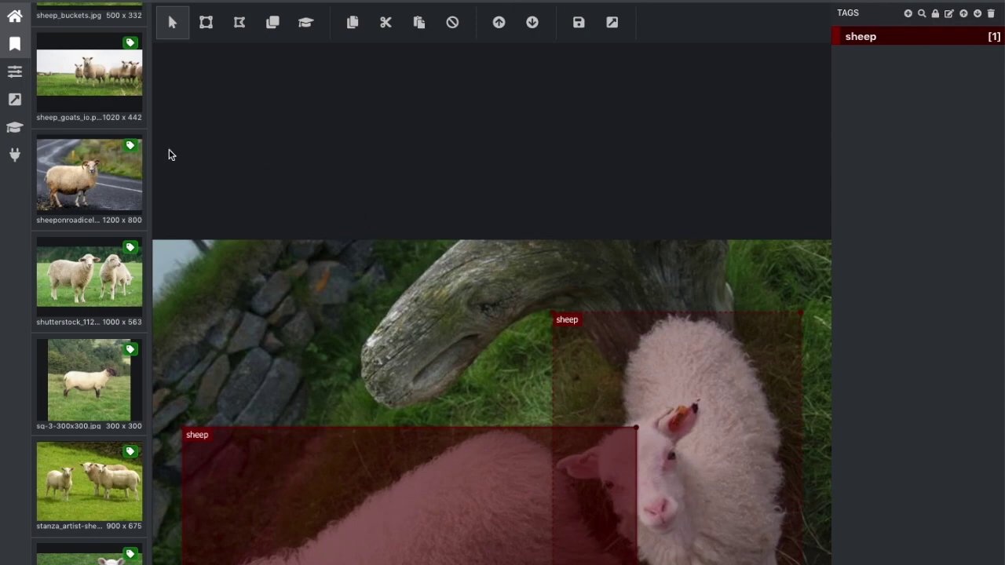
Step: Save Pascal VOC export settings and export the annotated sheep dataset
left_click(15, 100)
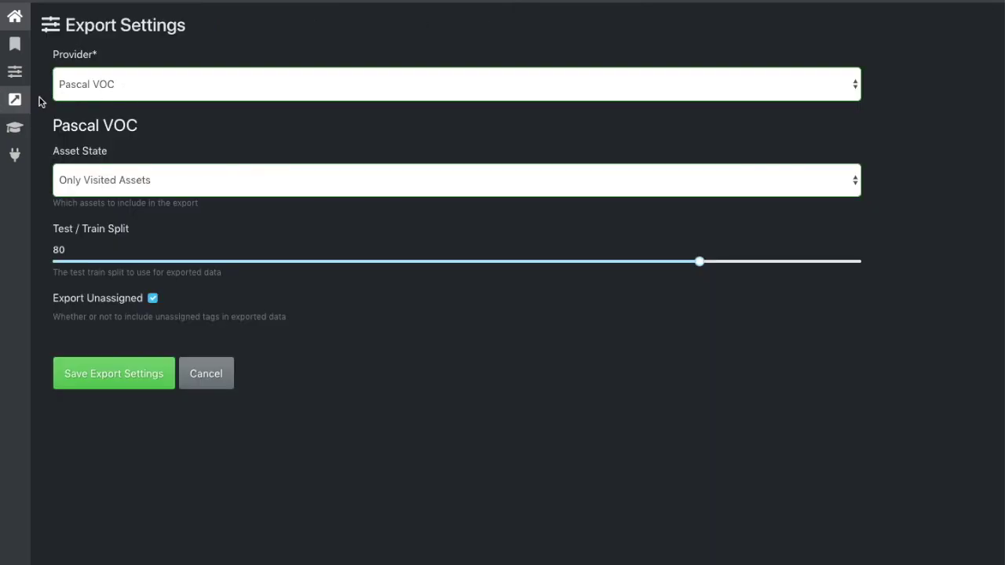
left_click(131, 95)
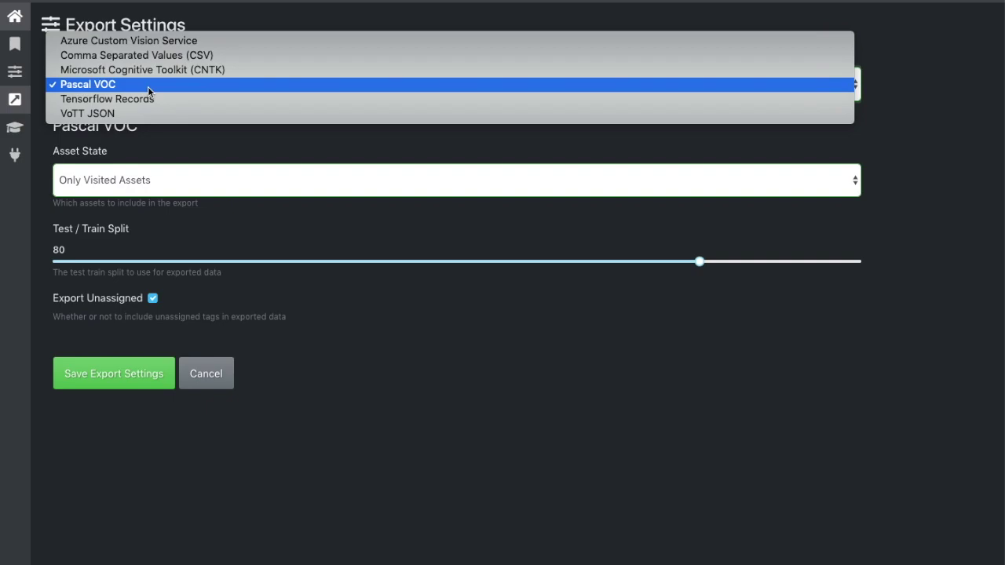
left_click(147, 86)
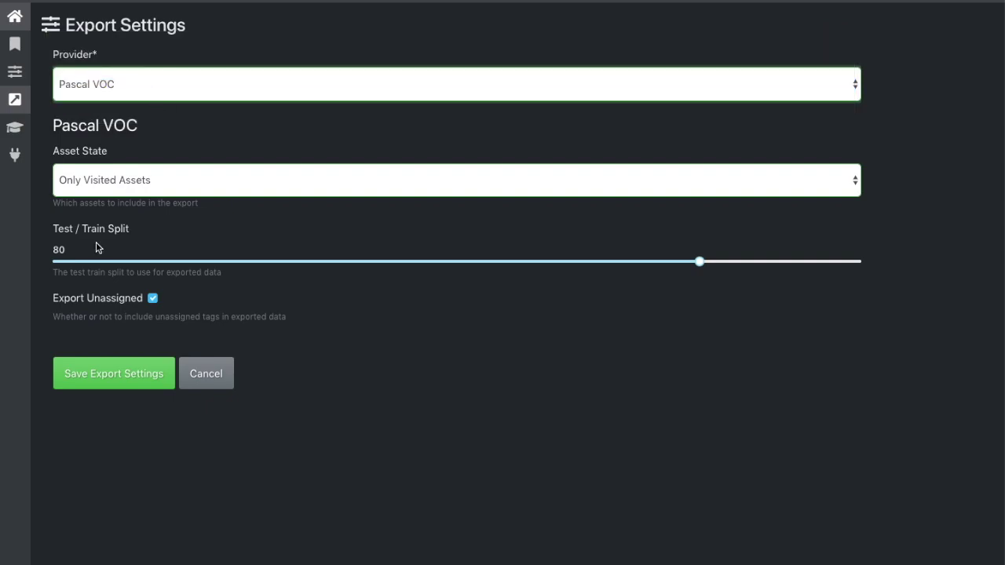
left_click(130, 380)
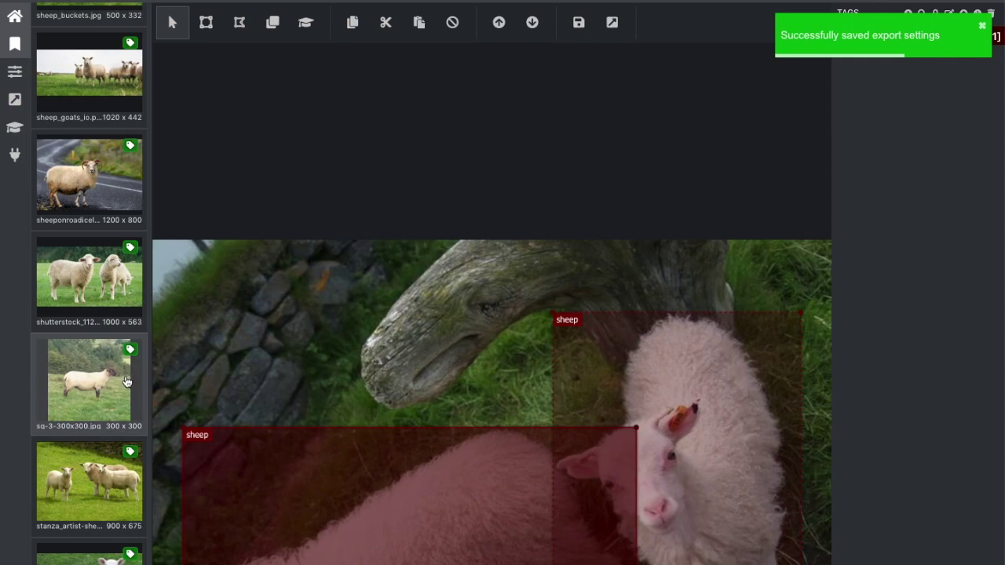
left_click(618, 31)
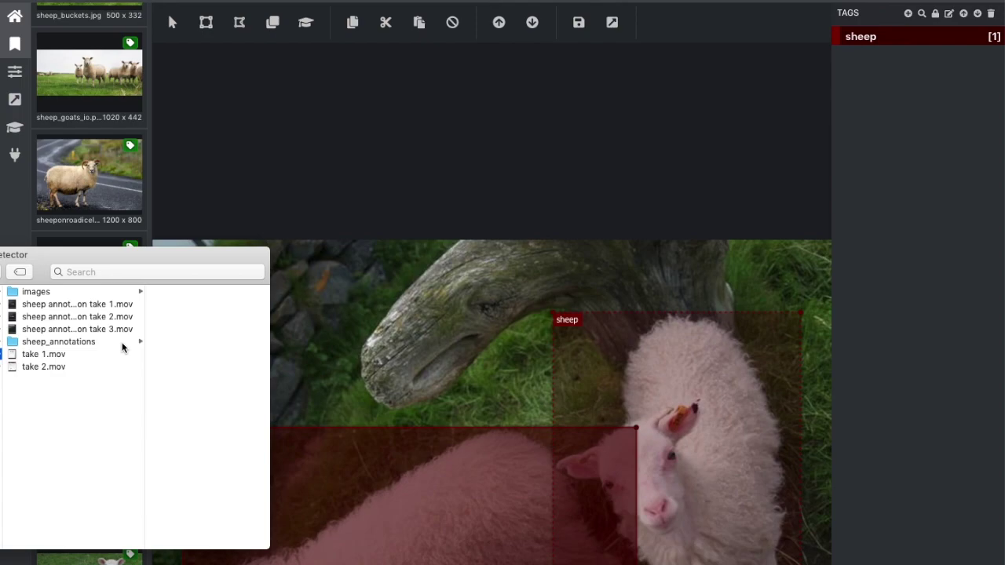
Step: Browse sheep_annotations into Sheeps-PascalVOC-export and list its JPEGImages files
left_click(121, 342)
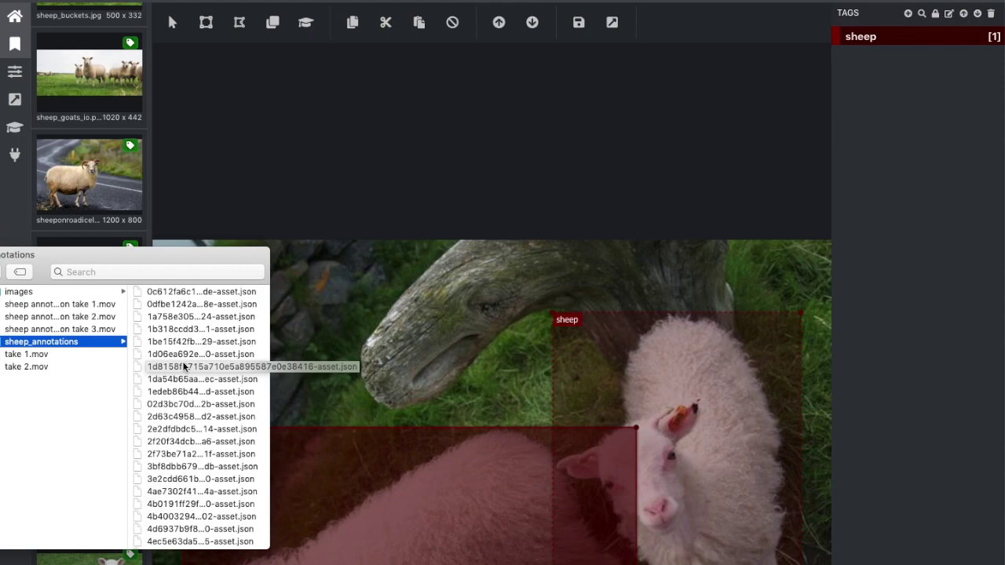
scroll(182, 361, "down", 20)
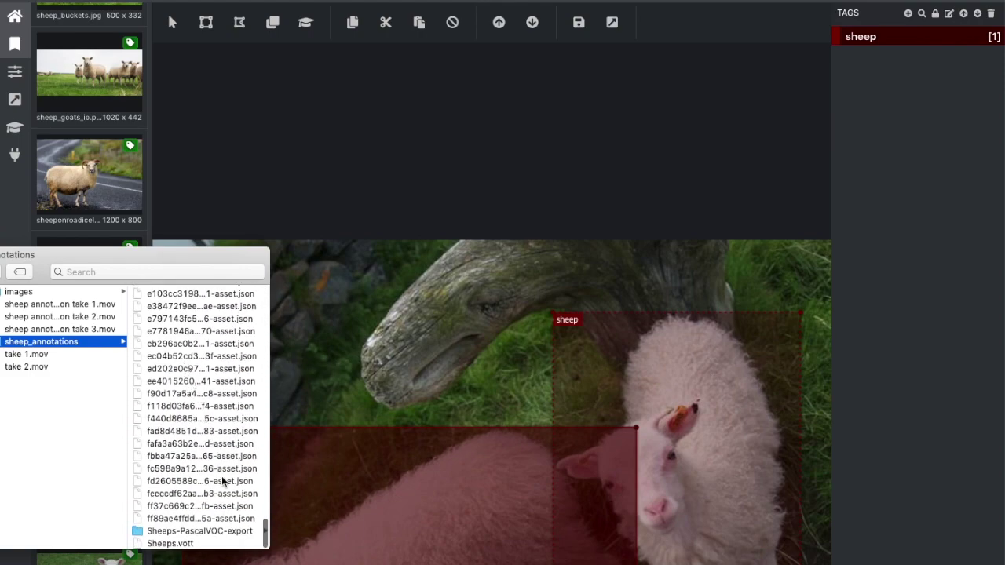
left_click(196, 534)
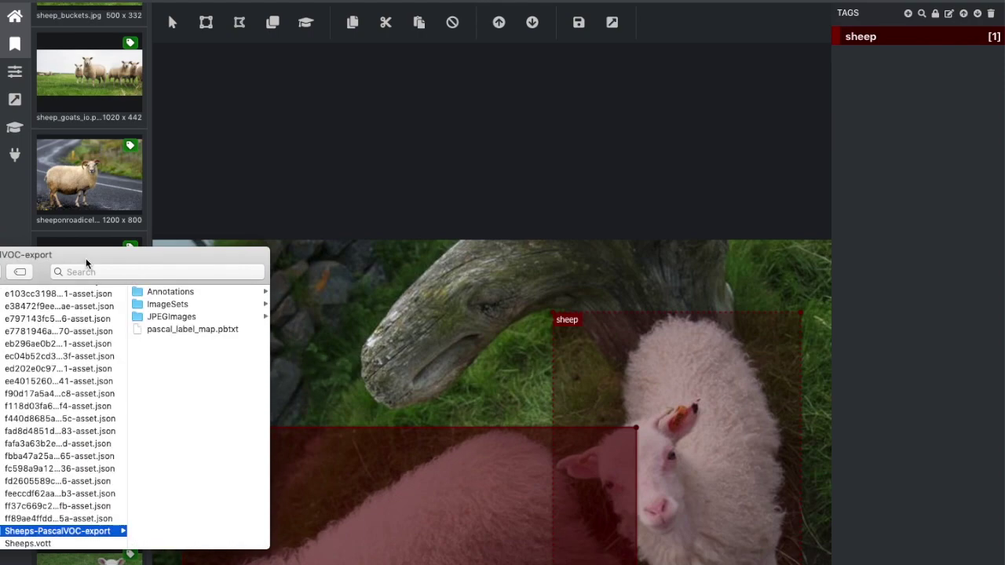
left_click_drag(85, 259, 100, 261)
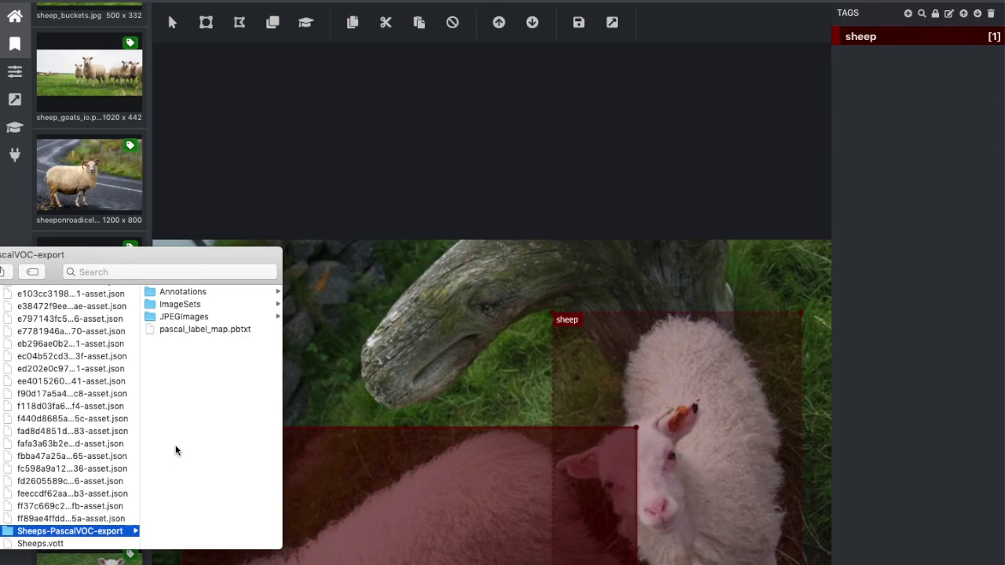
left_click(192, 317)
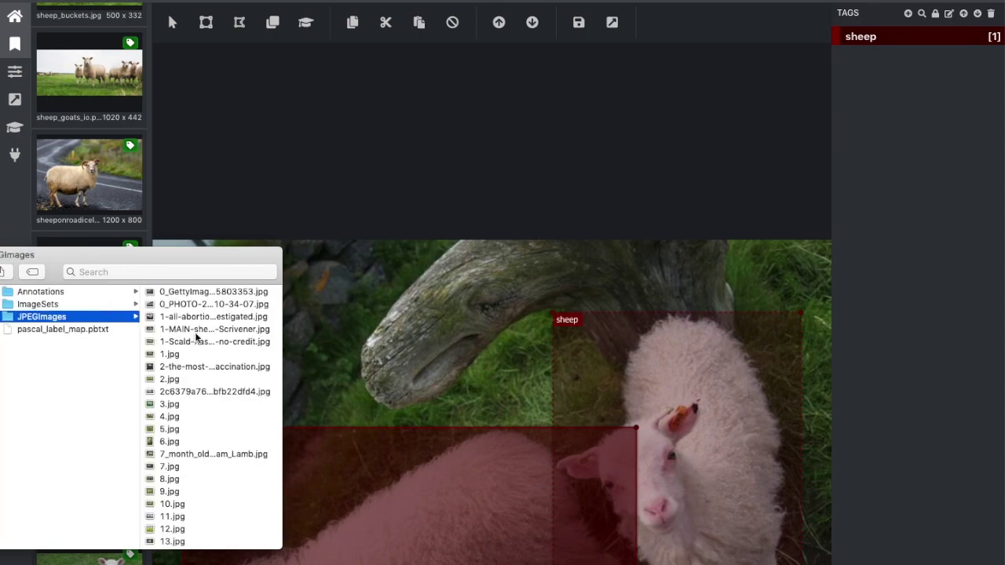
Step: Browse the exported JPEGImages, then the ImageSets > Main train/val image sets
scroll(224, 341, "down", 10)
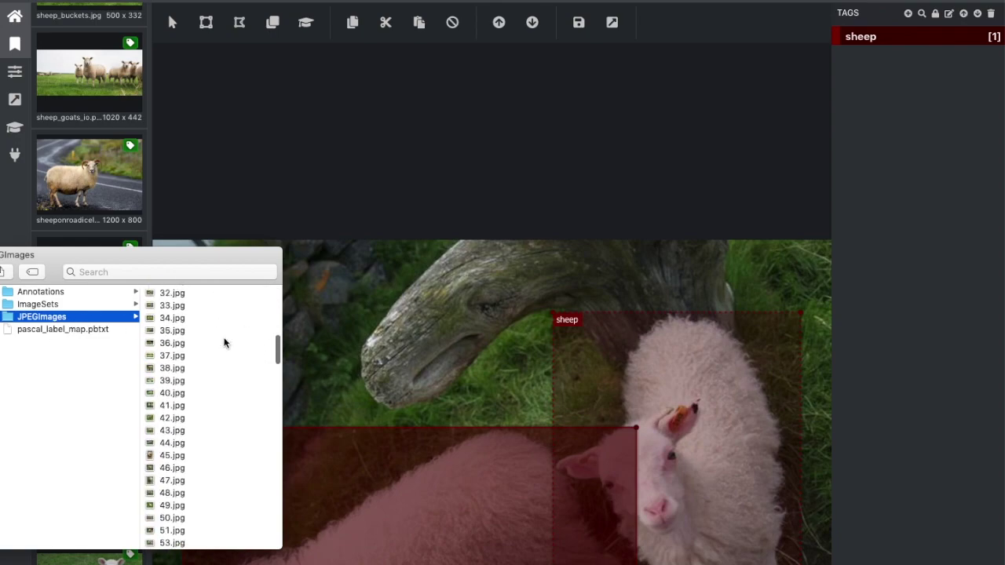
scroll(225, 341, "down", 8)
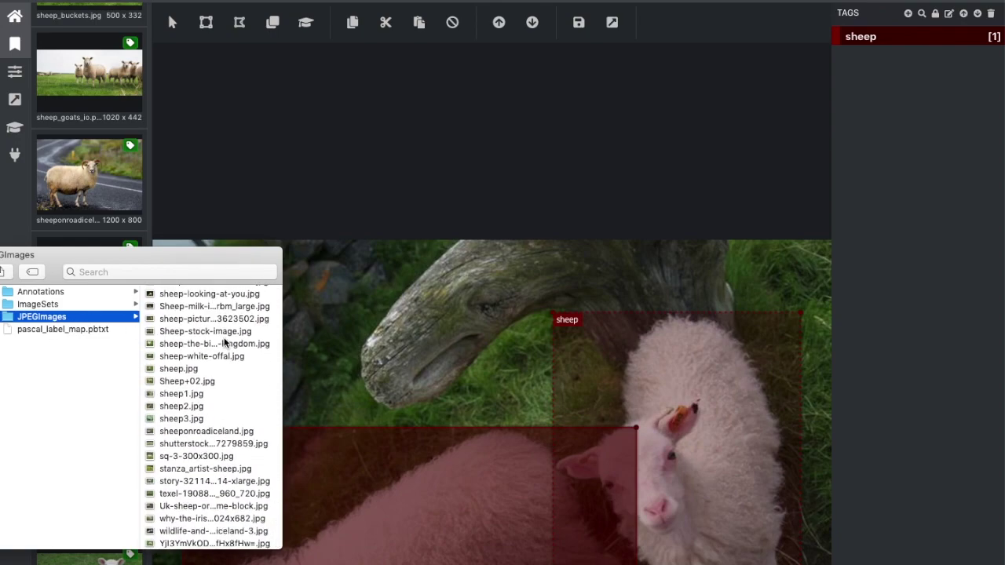
scroll(224, 341, "up", 15)
scroll(225, 341, "up", 10)
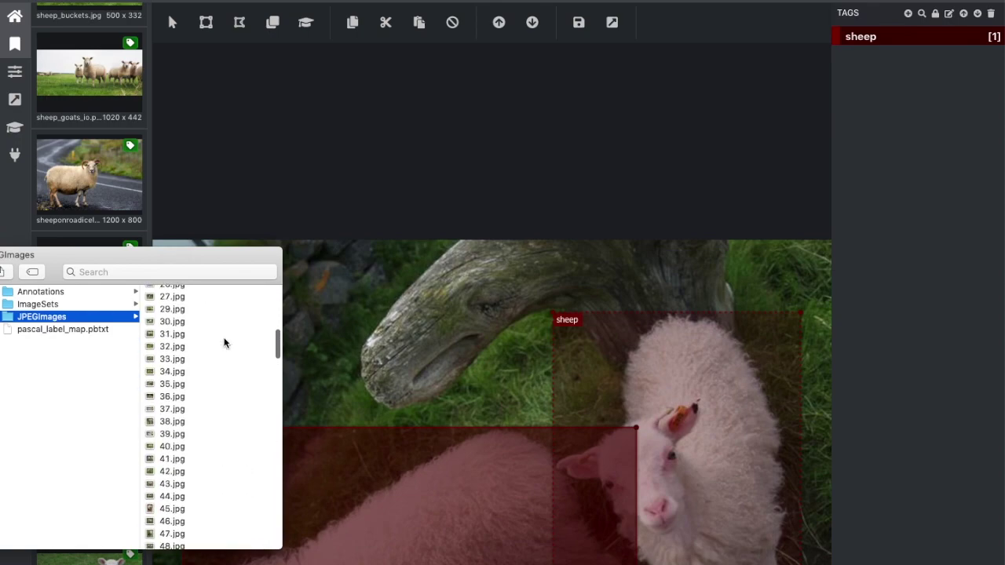
left_click(53, 303)
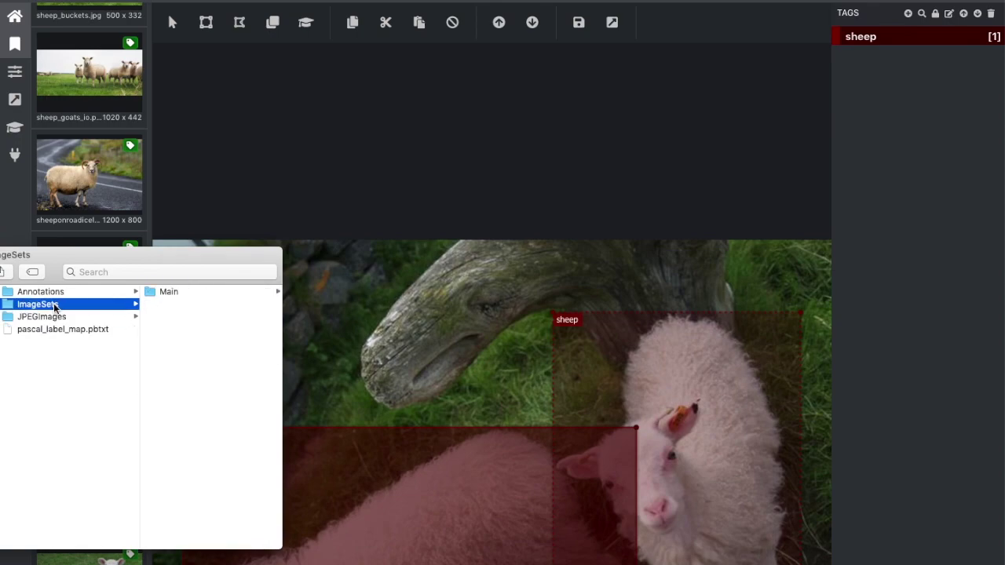
left_click(213, 291)
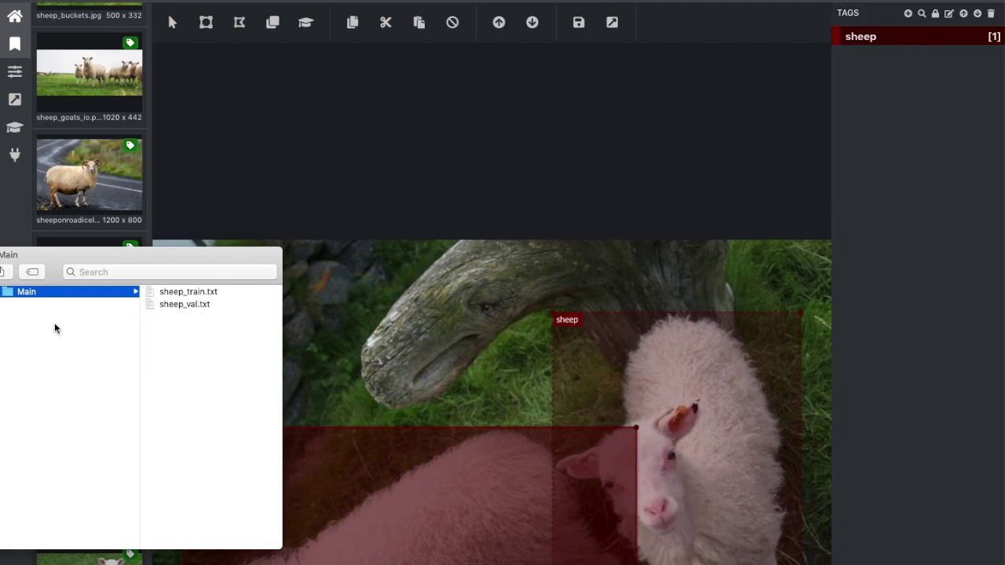
key("Right")
key("Down")
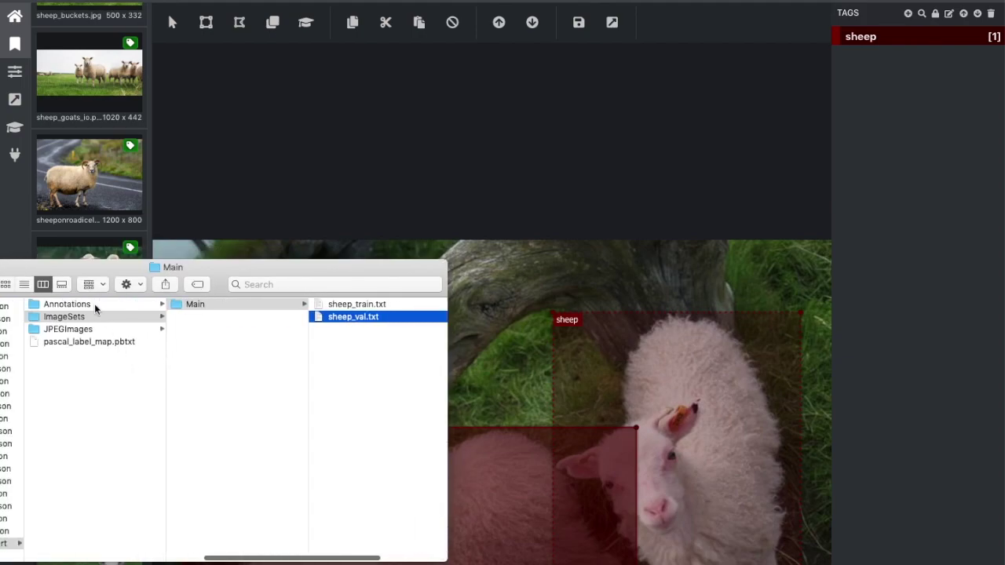
Step: Open one sheep annotation XML from the Annotations folder in Sublime Text
left_click(94, 304)
left_click_drag(213, 267, 202, 275)
left_click(205, 326)
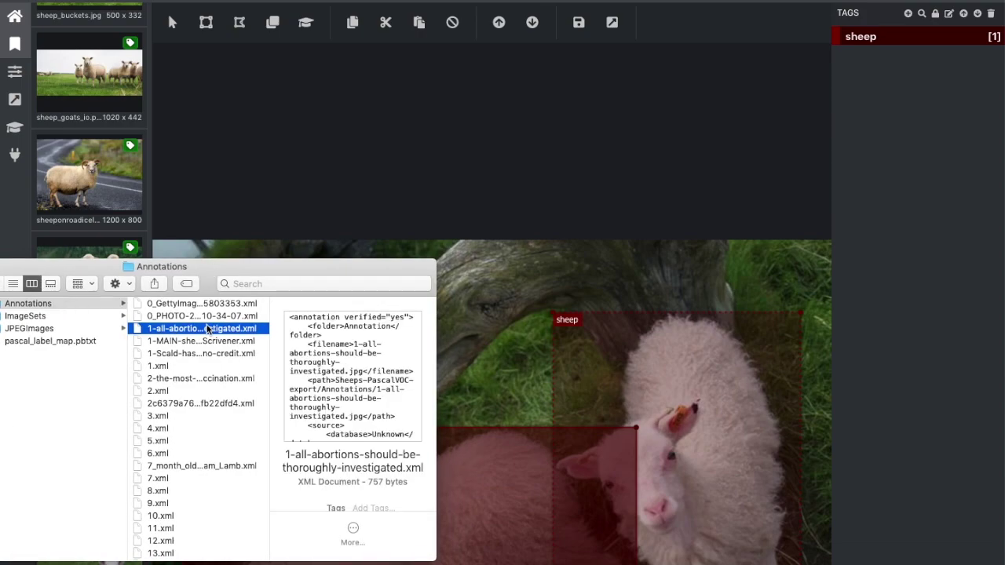
right_click(190, 334)
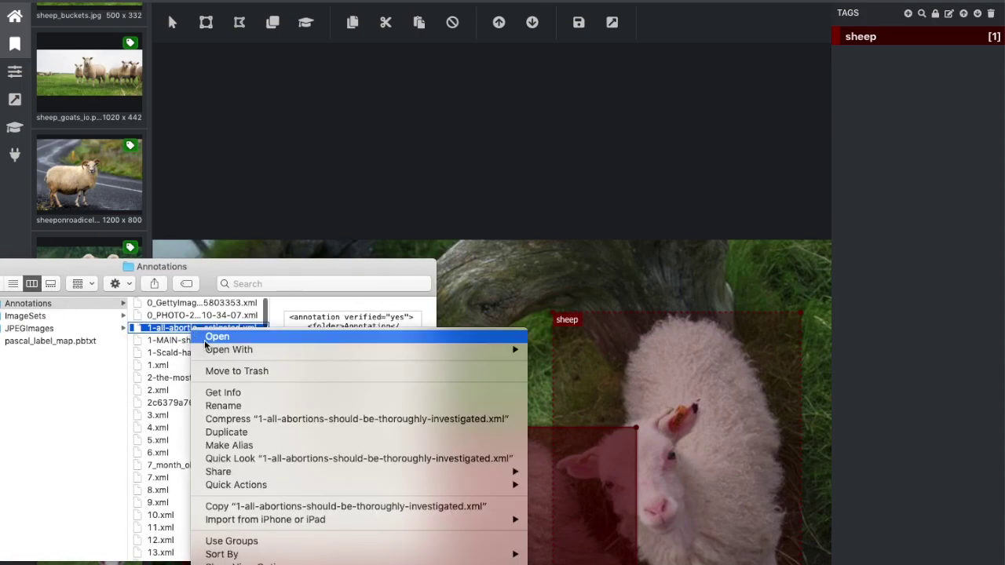
mouse_move(328, 347)
left_click(614, 420)
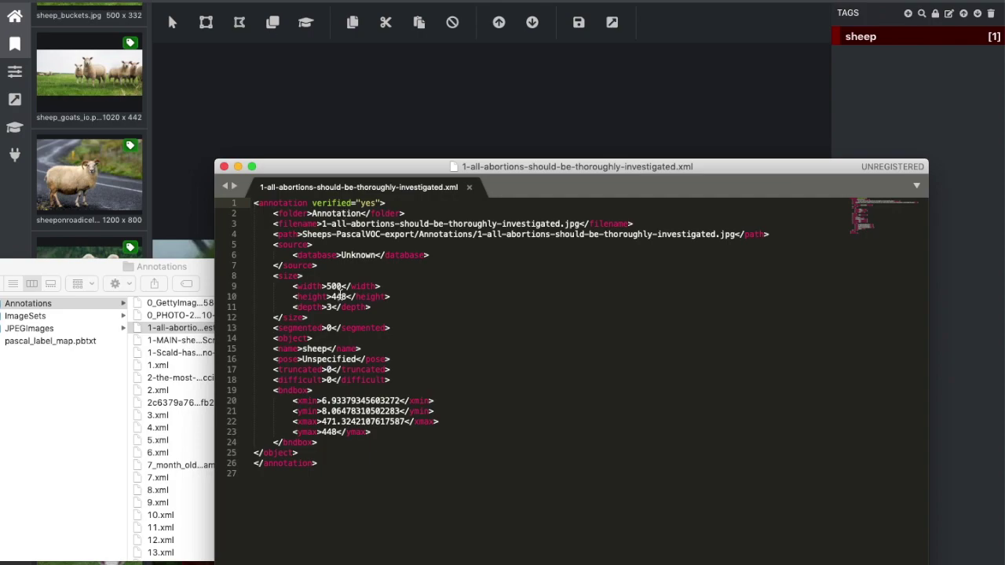
Step: Close the Sublime Text window showing the sheep XML's 500×448 size and bounding box
left_click(468, 190)
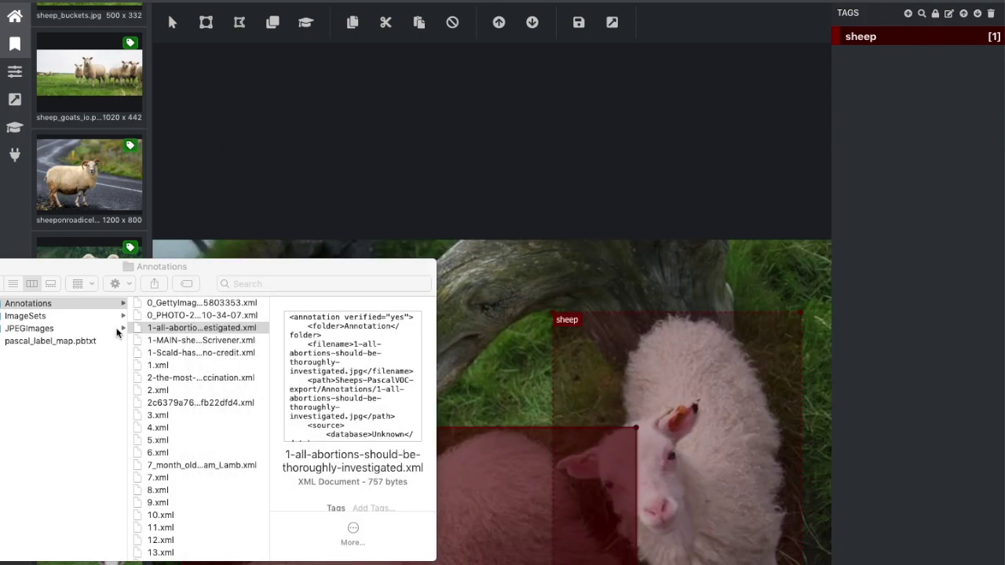